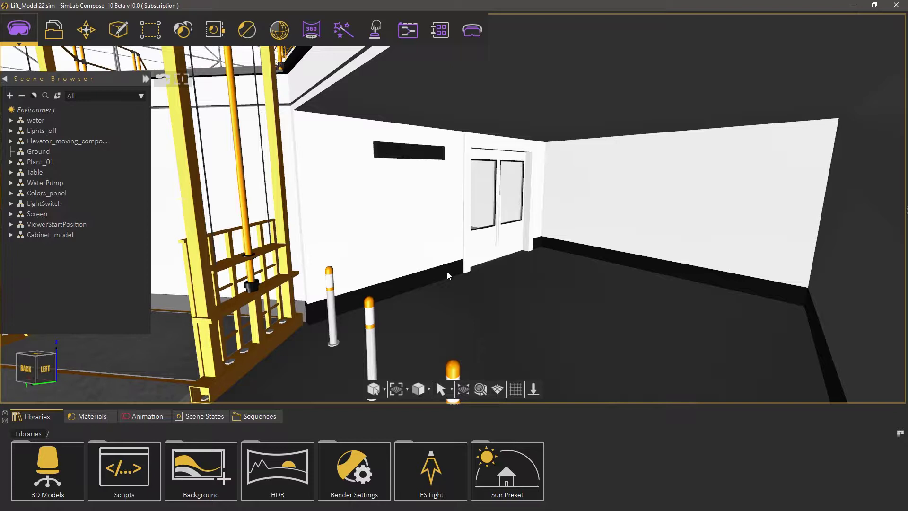
Fly the camera forward until the double doors at the end of the room fill the view
{"action": "scroll", "coordinate": [447, 272], "scroll_direction": "up", "scroll_amount": 5}
{"action": "scroll", "coordinate": [449, 226], "scroll_direction": "up", "scroll_amount": 5}
At frame 60 on the animation timeline, rotate the Side1 door leaf open to 90 degrees
{"action": "left_click", "coordinate": [160, 418]}
{"action": "left_click_drag", "start_coordinate": [123, 447], "coordinate": [410, 456]}
{"action": "left_click", "coordinate": [400, 318]}
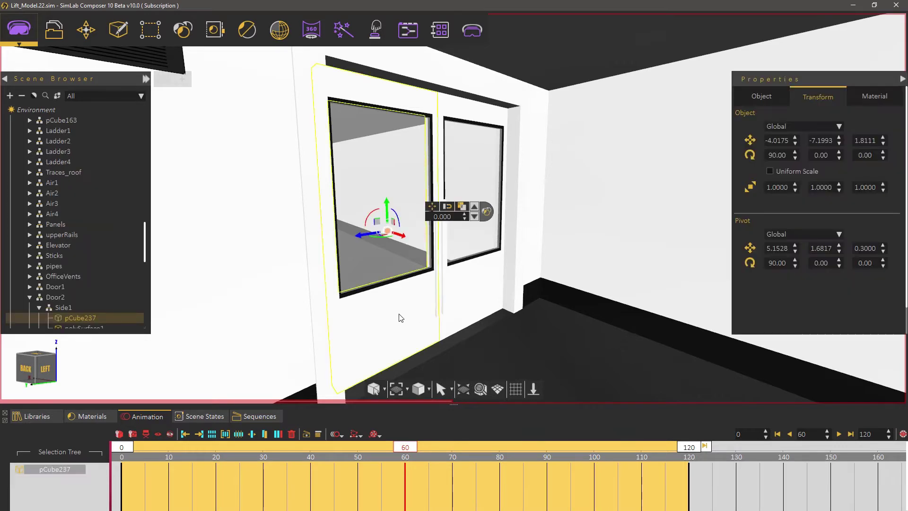
{"action": "left_click", "coordinate": [462, 206]}
{"action": "left_click_drag", "start_coordinate": [316, 247], "coordinate": [368, 251]}
{"action": "double_click", "coordinate": [377, 225]}
{"action": "type", "text": "90"}
{"action": "key", "text": "Return"}
Rotate the Side2 leaf to -90 degrees, then scrub back to preview Door2 half open
{"action": "left_click", "coordinate": [486, 270]}
{"action": "left_click", "coordinate": [558, 195]}
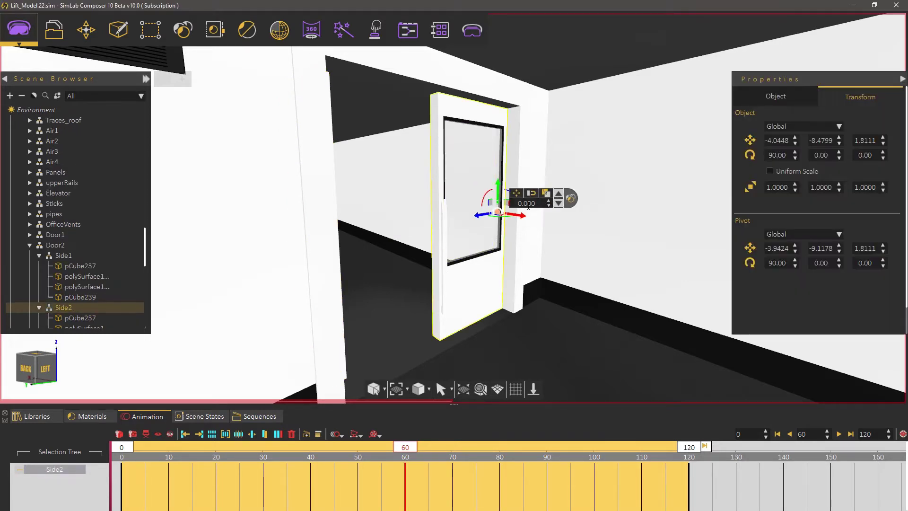
{"action": "left_click_drag", "start_coordinate": [508, 221], "coordinate": [475, 219]}
{"action": "double_click", "coordinate": [563, 198]}
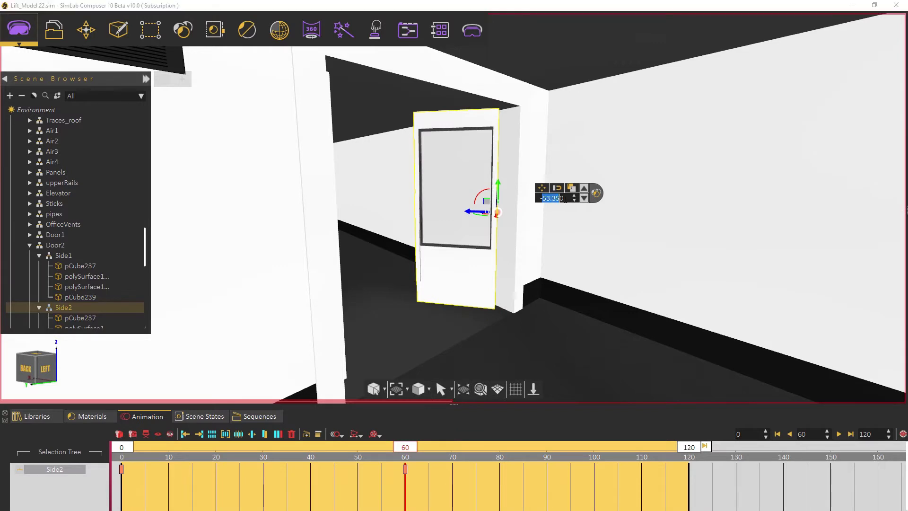
{"action": "type", "text": "-90"}
{"action": "key", "text": "Return"}
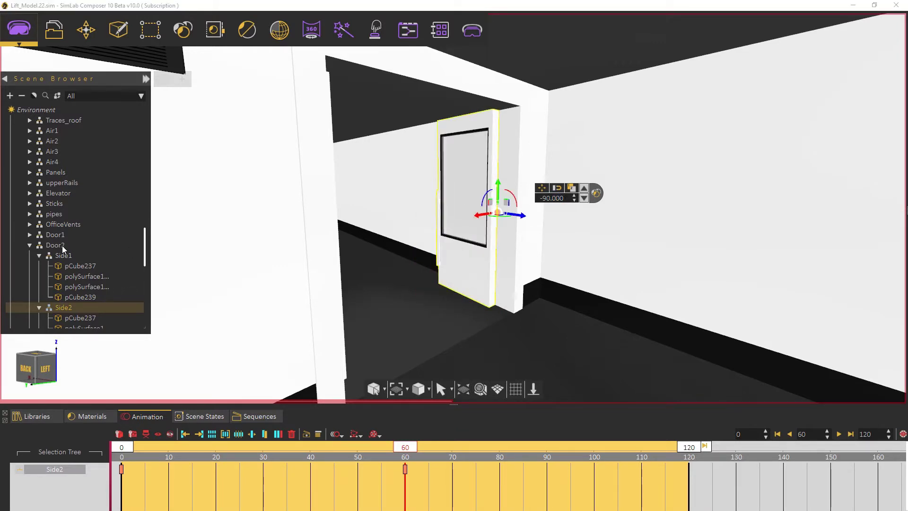
{"action": "left_click", "coordinate": [62, 246]}
{"action": "left_click_drag", "start_coordinate": [406, 447], "coordinate": [353, 452]}
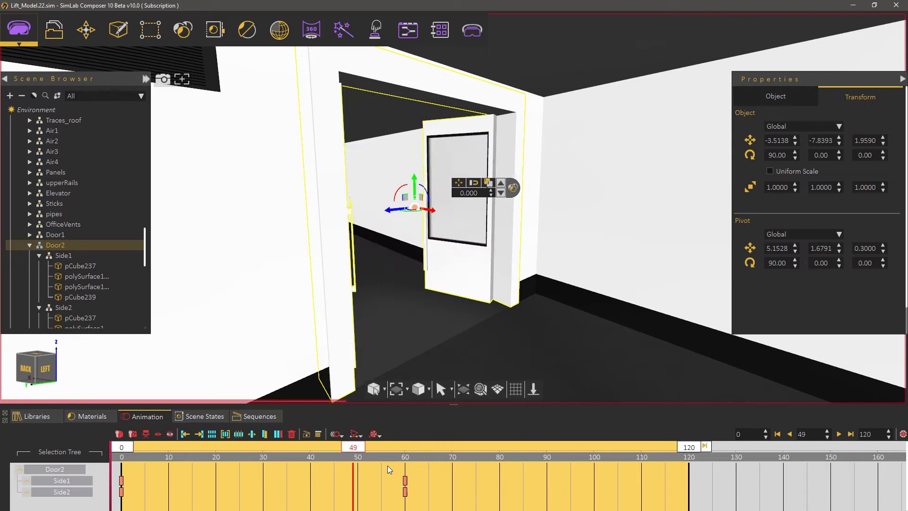
Build a 'Door' animation sequence with Create Reverse from the frame 0–60 keys, then rewind
{"action": "left_click", "coordinate": [407, 466]}
{"action": "mouse_move", "coordinate": [439, 501]}
{"action": "left_mouse_down"}
{"action": "mouse_move", "coordinate": [171, 462]}
{"action": "mouse_move", "coordinate": [112, 469]}
{"action": "left_mouse_up"}
{"action": "left_click", "coordinate": [306, 434]}
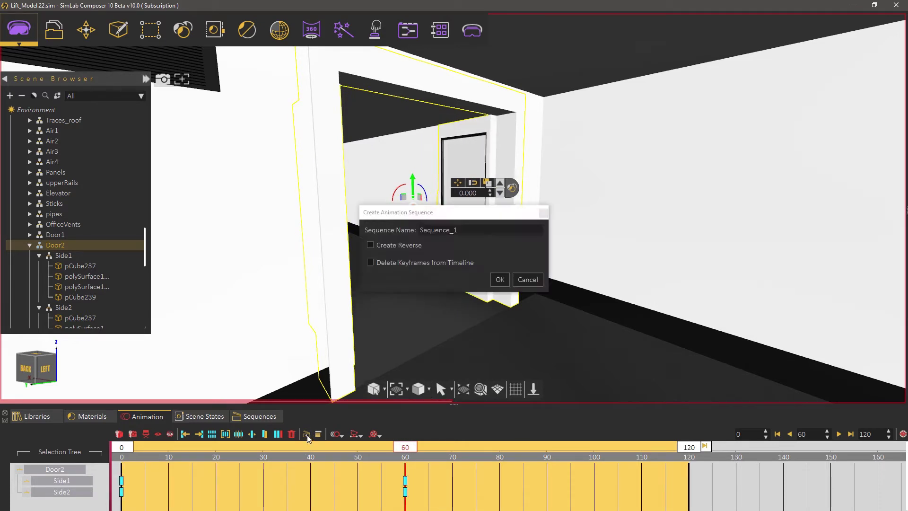
{"action": "double_click", "coordinate": [450, 230]}
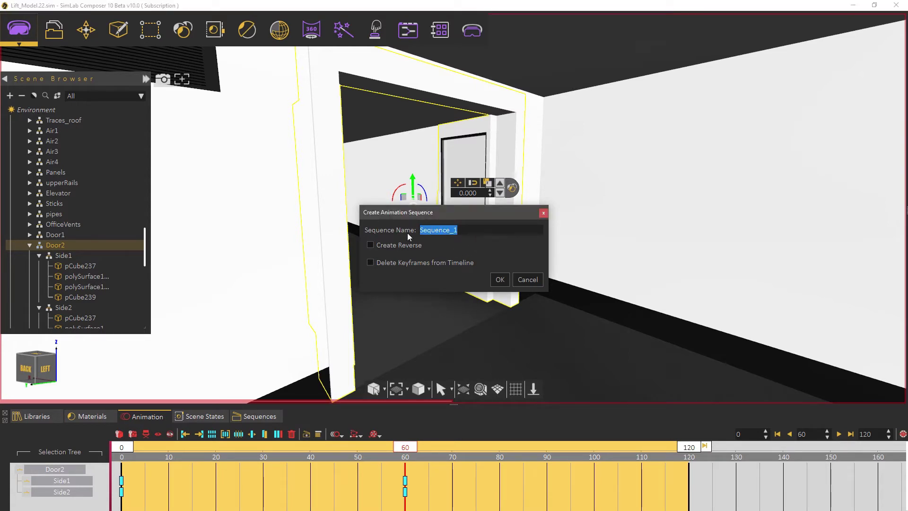
{"action": "type", "text": "Door"}
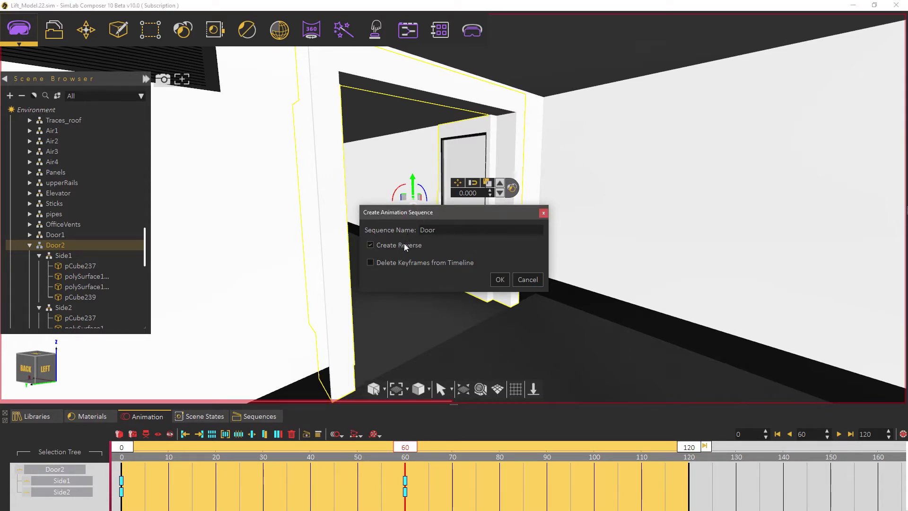
{"action": "left_click", "coordinate": [499, 279]}
{"action": "left_click", "coordinate": [777, 434]}
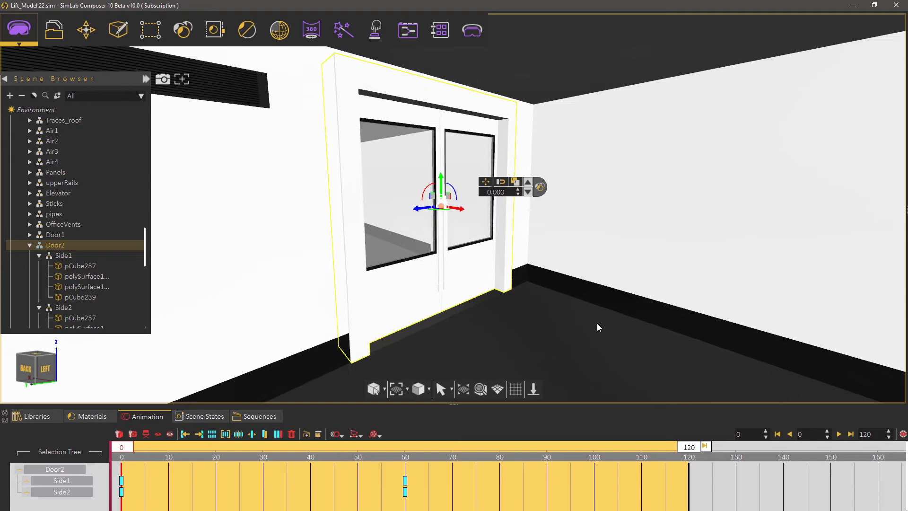
Launch the Training Builder, dismiss its intro message, and move it beside the door
{"action": "left_click", "coordinate": [409, 33]}
{"action": "left_click", "coordinate": [525, 326]}
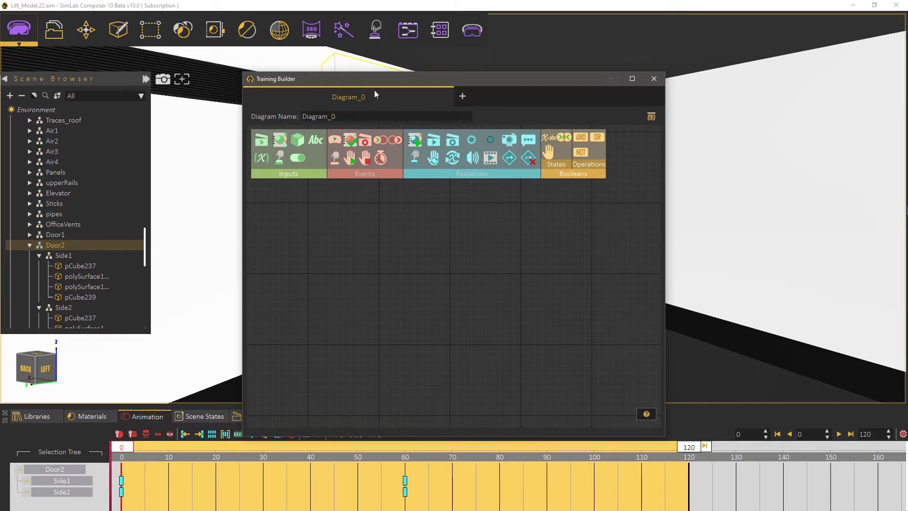
{"action": "left_click_drag", "start_coordinate": [380, 78], "coordinate": [569, 53]}
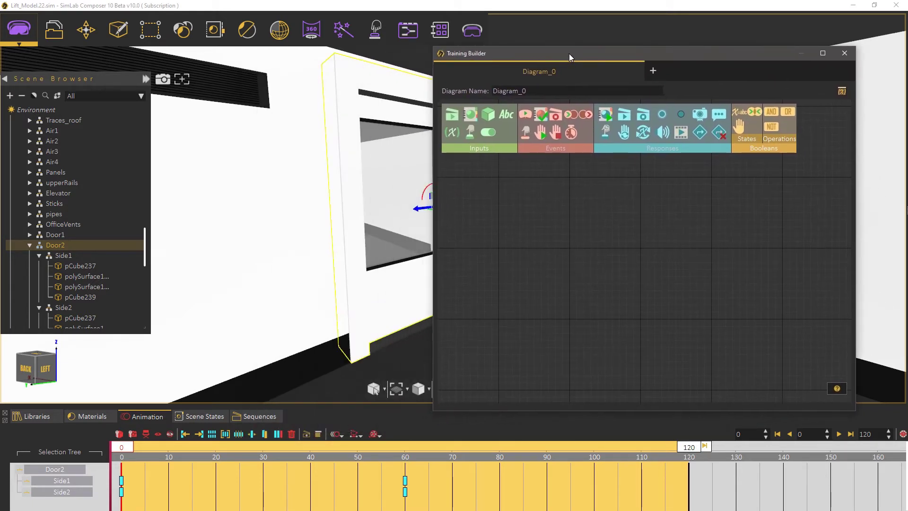
Place a Node Entered Node on Diagram_0 with ViewerStartPosition as its SceneNode A
{"action": "left_click", "coordinate": [573, 113]}
{"action": "left_click", "coordinate": [591, 265]}
{"action": "left_click_drag", "start_coordinate": [592, 266], "coordinate": [599, 242]}
{"action": "left_click", "coordinate": [20, 95]}
{"action": "left_click", "coordinate": [63, 226]}
{"action": "left_click", "coordinate": [707, 291]}
{"action": "left_click", "coordinate": [707, 292]}
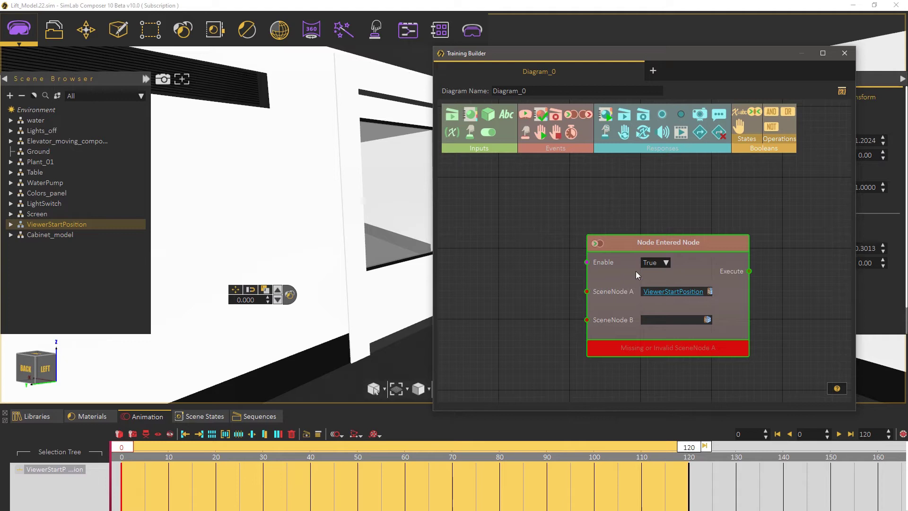
{"action": "scroll", "coordinate": [548, 280], "scroll_direction": "down", "scroll_amount": 2}
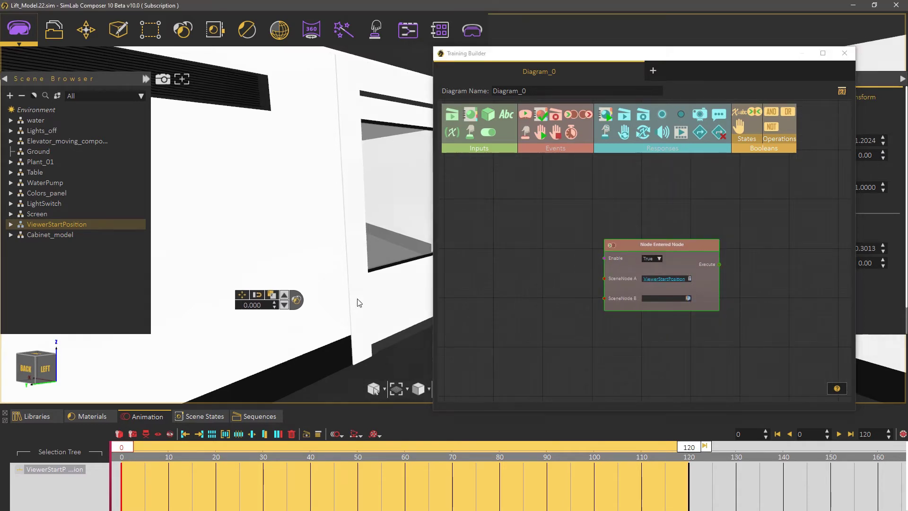
{"action": "middle_click_drag", "start_coordinate": [356, 302], "coordinate": [308, 251]}
Create a cylinder shape with radius 2
{"action": "left_click", "coordinate": [126, 36]}
{"action": "mouse_move", "coordinate": [144, 81]}
{"action": "left_click", "coordinate": [274, 130]}
{"action": "key", "text": "Tab"}
{"action": "type", "text": "2"}
{"action": "left_click", "coordinate": [496, 292]}
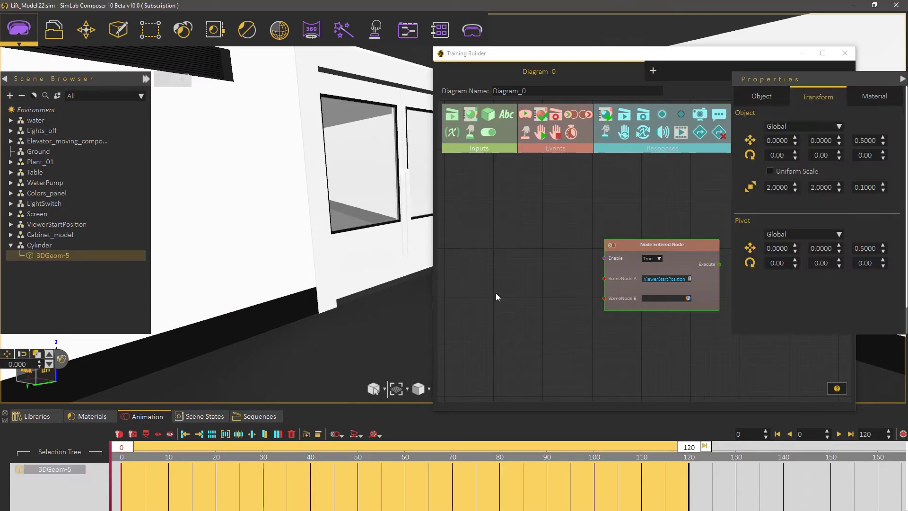
Position the cylinder on the floor before the doors and widen it into a disc
{"action": "left_click", "coordinate": [410, 284]}
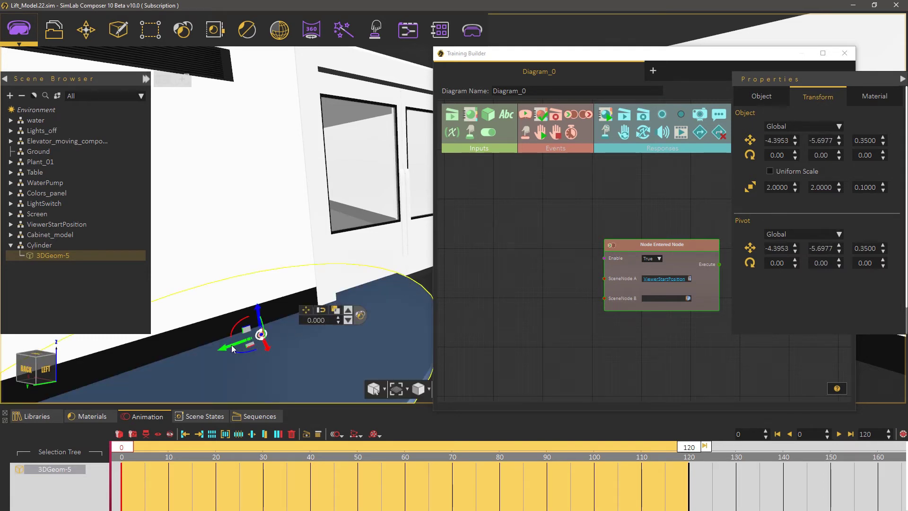
{"action": "left_click_drag", "start_coordinate": [231, 349], "coordinate": [394, 289]}
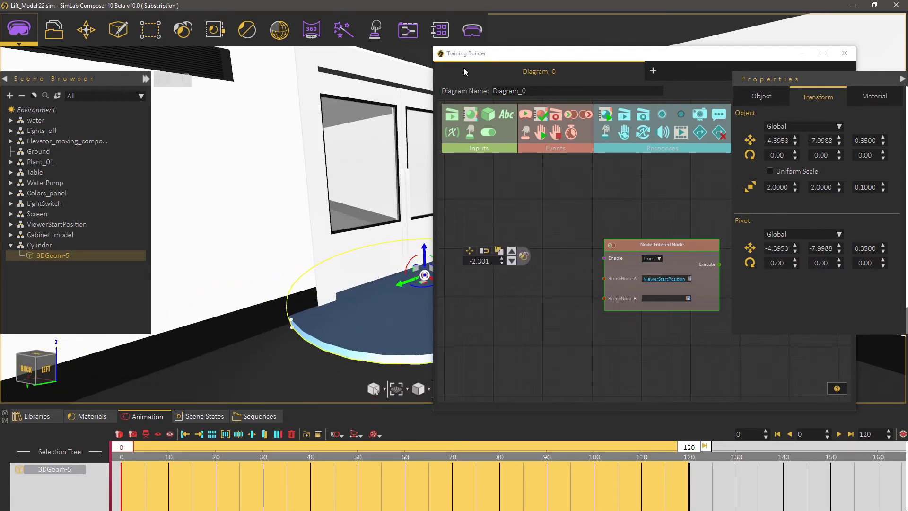
{"action": "left_click_drag", "start_coordinate": [479, 61], "coordinate": [611, 58]}
{"action": "left_click_drag", "start_coordinate": [394, 289], "coordinate": [401, 290]}
{"action": "left_click_drag", "start_coordinate": [310, 325], "coordinate": [289, 329]}
{"action": "left_click_drag", "start_coordinate": [674, 64], "coordinate": [588, 71]}
{"action": "left_click_drag", "start_coordinate": [556, 234], "coordinate": [482, 221]}
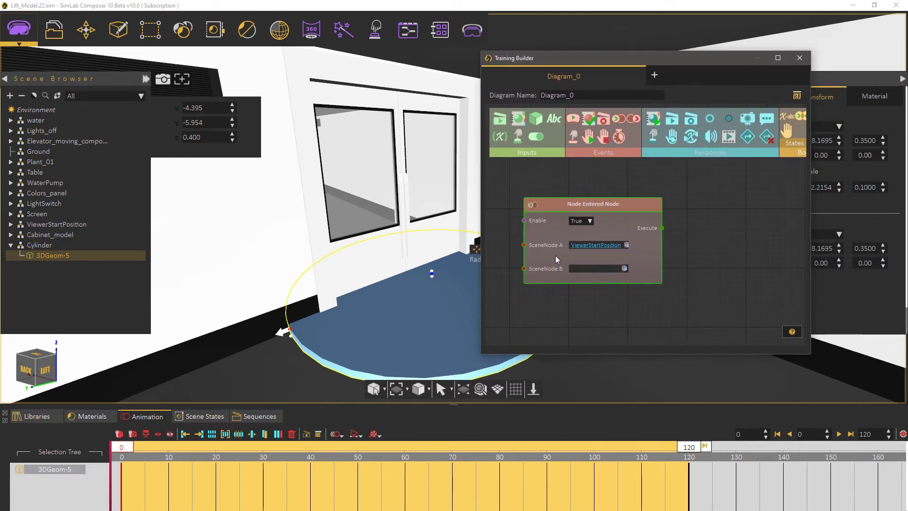
Set SceneNode B to cylinder 3DGeom-5 and wire Execute to a Play Sequence node playing Door
{"action": "left_click", "coordinate": [626, 268]}
{"action": "left_click_drag", "start_coordinate": [732, 239], "coordinate": [662, 197]}
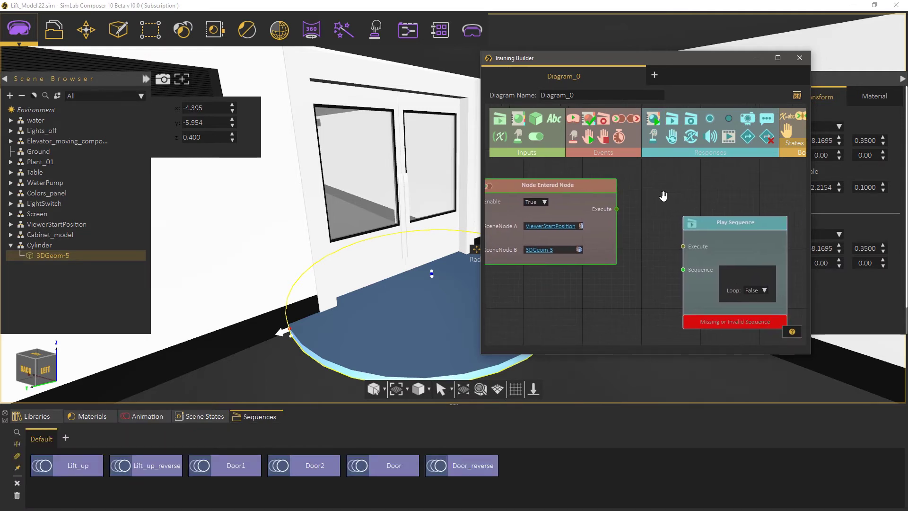
{"action": "left_click", "coordinate": [405, 460]}
{"action": "left_click_drag", "start_coordinate": [611, 207], "coordinate": [696, 186]}
{"action": "scroll", "coordinate": [637, 247], "scroll_direction": "down", "scroll_amount": 2}
{"action": "mouse_move", "coordinate": [636, 248]}
{"action": "middle_mouse_down"}
{"action": "mouse_move", "coordinate": [662, 245]}
{"action": "mouse_move", "coordinate": [647, 245]}
{"action": "middle_mouse_up"}
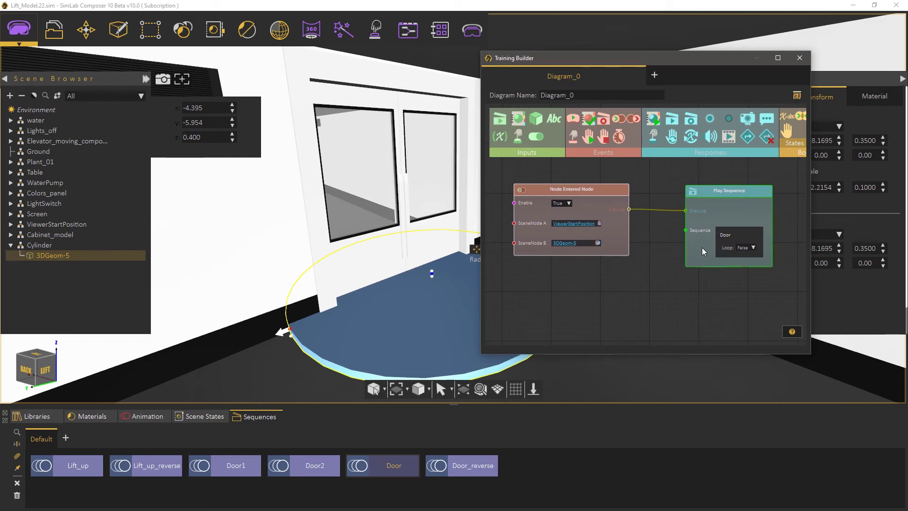
Add a Node Exited Node with 3DGeom-5 as SceneNode A and ViewerStartPosition as B
{"action": "left_click", "coordinate": [635, 120]}
{"action": "left_click_drag", "start_coordinate": [603, 291], "coordinate": [549, 276]}
{"action": "left_click_drag", "start_coordinate": [665, 286], "coordinate": [671, 274]}
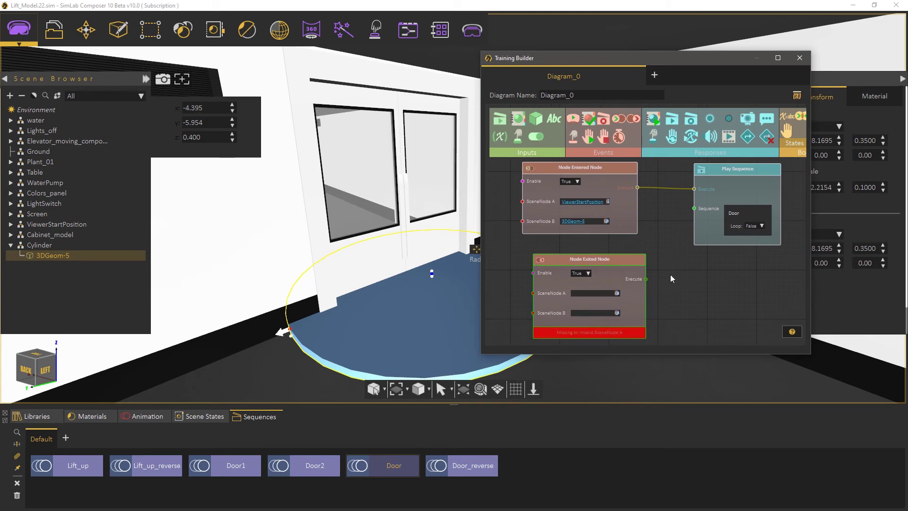
{"action": "left_click", "coordinate": [618, 292]}
{"action": "left_click", "coordinate": [79, 224]}
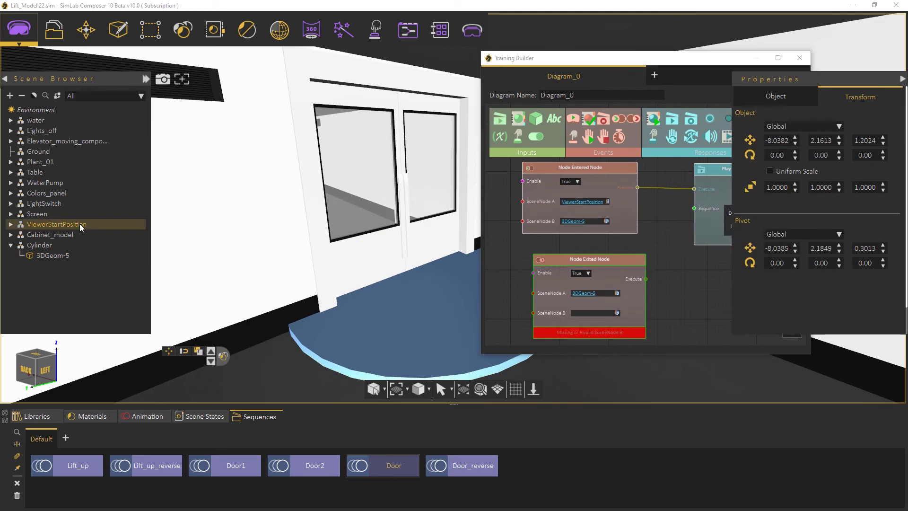
{"action": "left_click", "coordinate": [617, 312]}
{"action": "left_click_drag", "start_coordinate": [675, 315], "coordinate": [653, 315]}
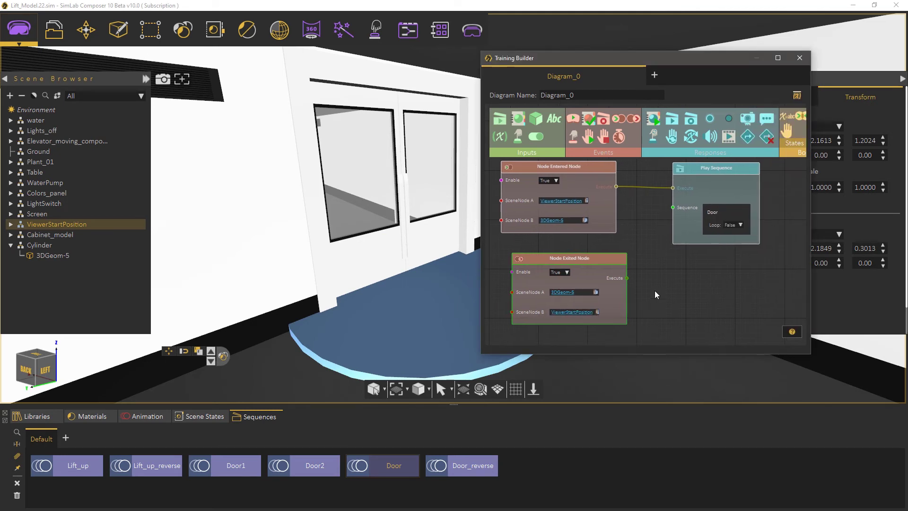
Wire the exit event to a second Play Sequence node set to Door_reverse
{"action": "left_click_drag", "start_coordinate": [691, 198], "coordinate": [710, 276]}
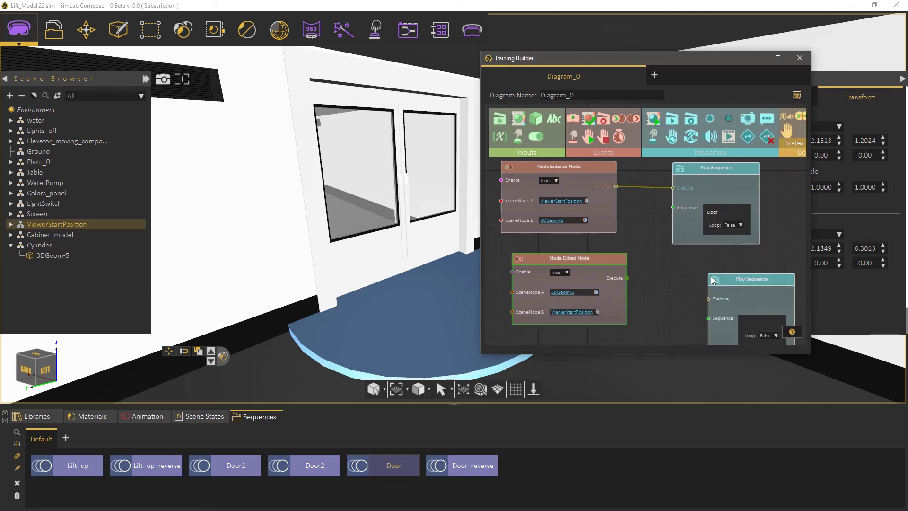
{"action": "left_click_drag", "start_coordinate": [627, 279], "coordinate": [694, 259]}
{"action": "scroll", "coordinate": [655, 308], "scroll_direction": "up", "scroll_amount": 1}
{"action": "left_click", "coordinate": [469, 464]}
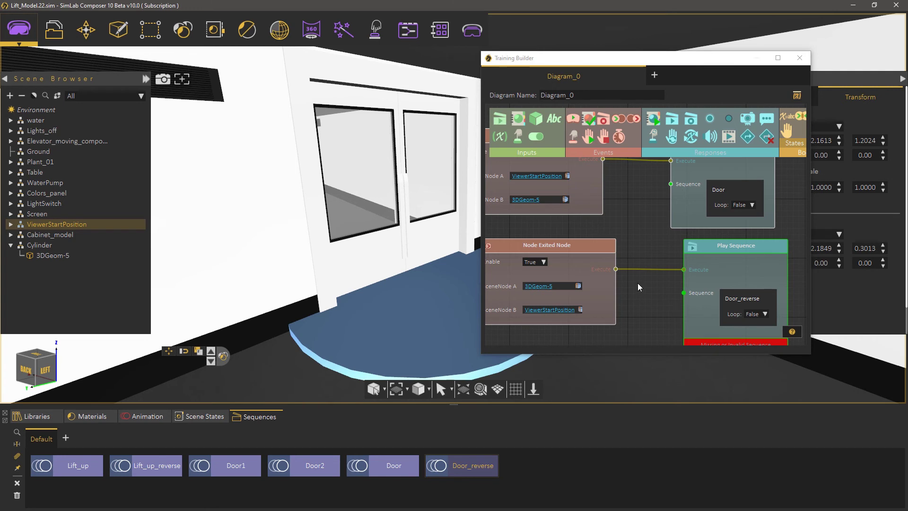
{"action": "left_click_drag", "start_coordinate": [481, 353], "coordinate": [374, 425]}
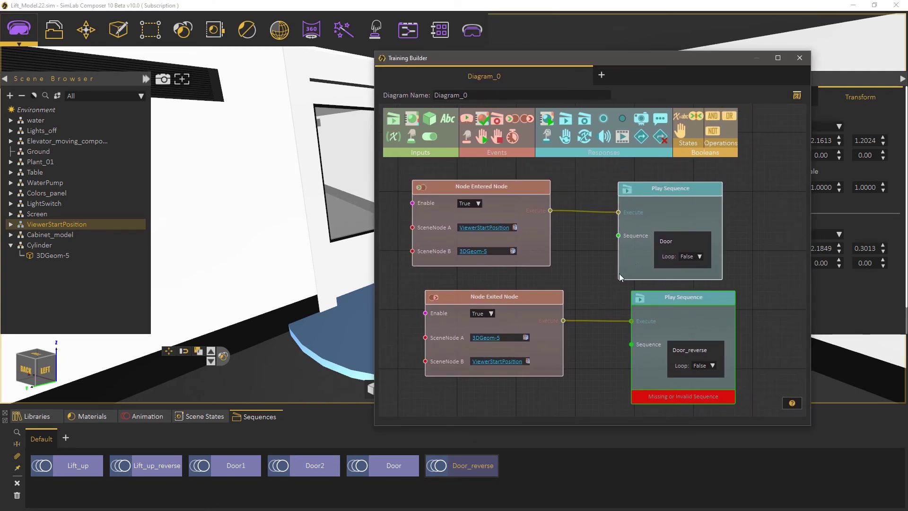
Close the Training Builder and set cylinder 3DGeom-5's material Alpha from 1 to 0
{"action": "left_click", "coordinate": [799, 58]}
{"action": "left_click", "coordinate": [538, 278]}
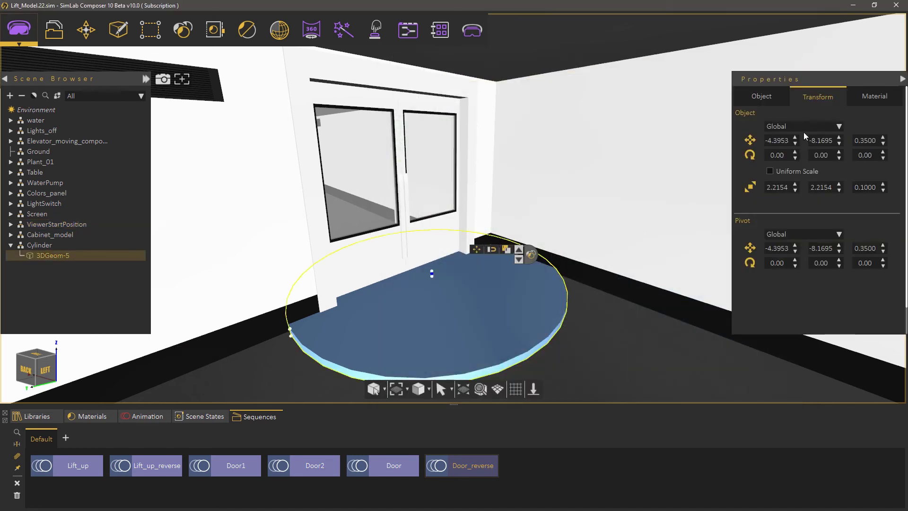
{"action": "left_click", "coordinate": [862, 98]}
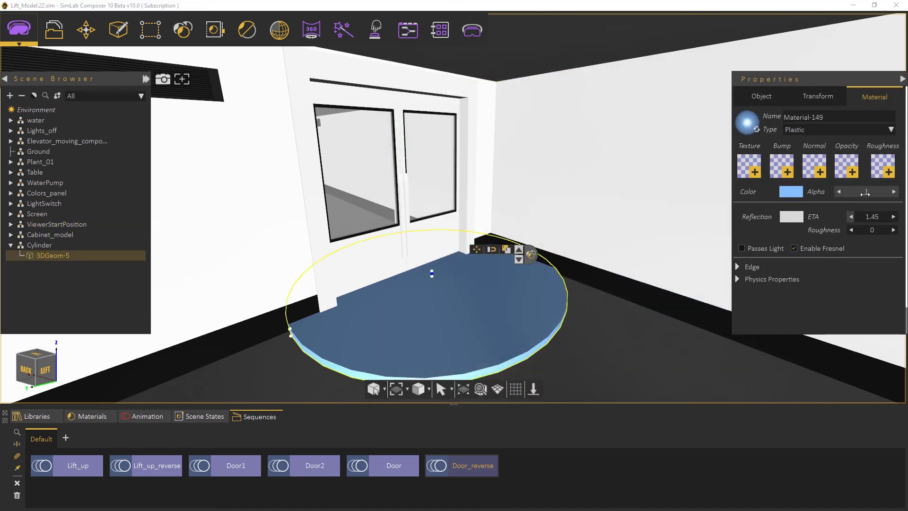
{"action": "left_click_drag", "start_coordinate": [868, 195], "coordinate": [740, 207]}
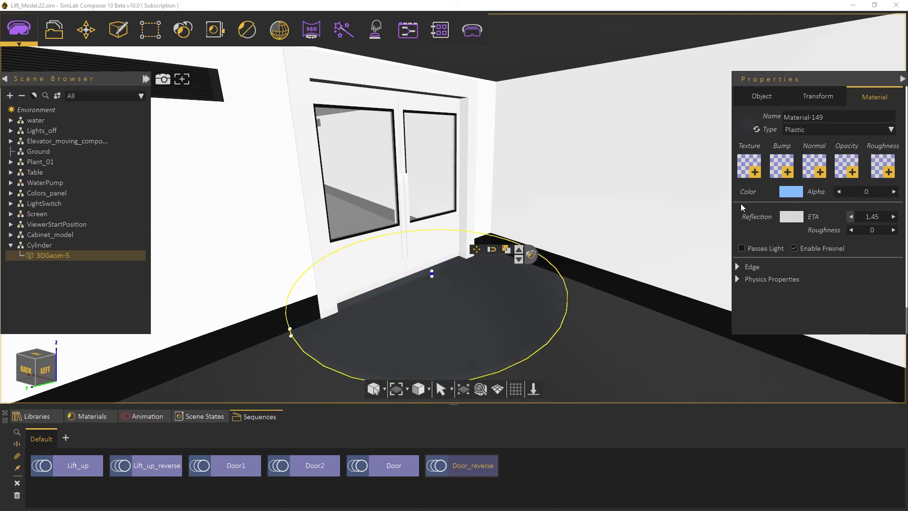